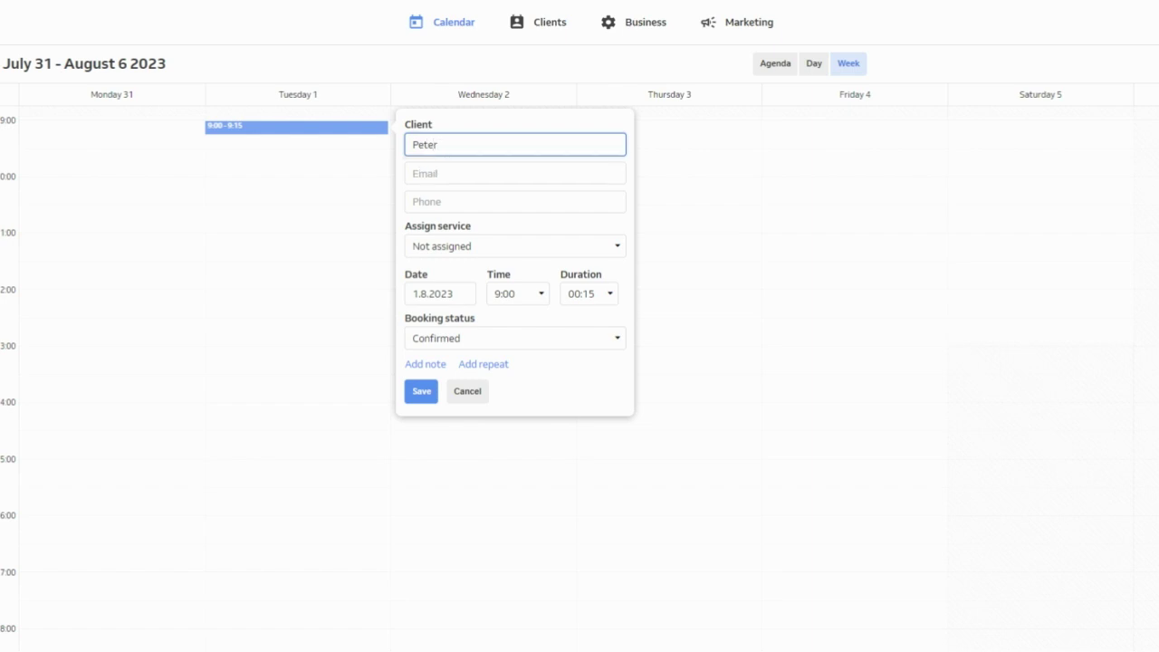
Enter the client's full name and e-mail address in the 1 August 9:00 booking form
text(Kelly)
click(439, 176)
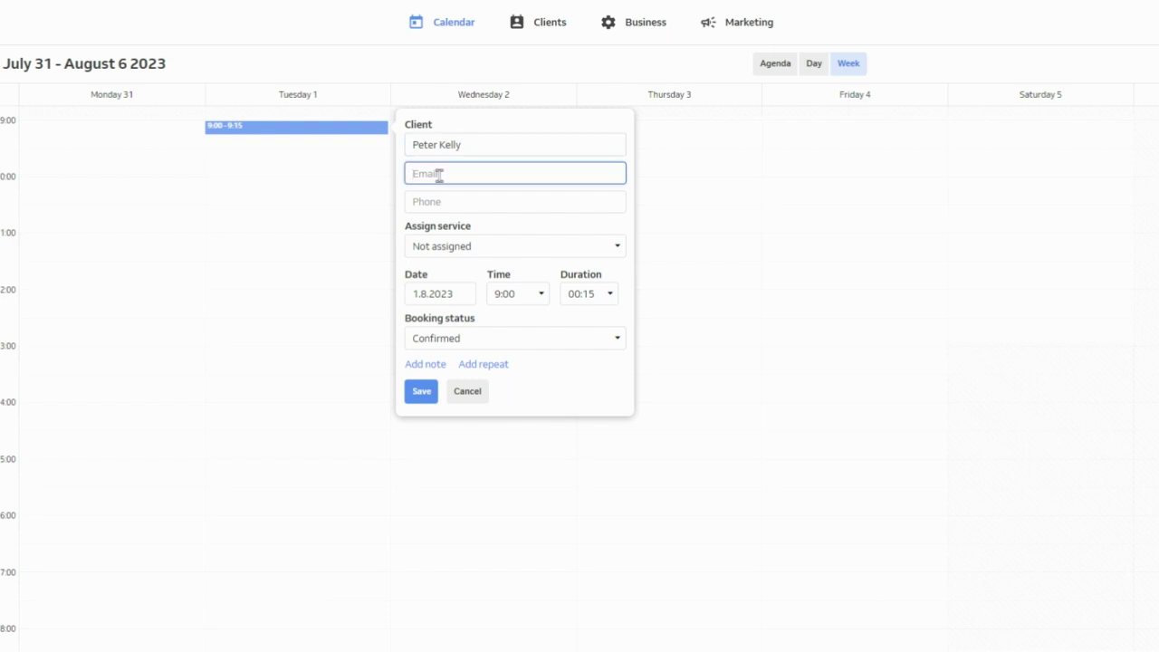
Assign OTHER SERVICES from the bottom of the service list to the booking
click(480, 262)
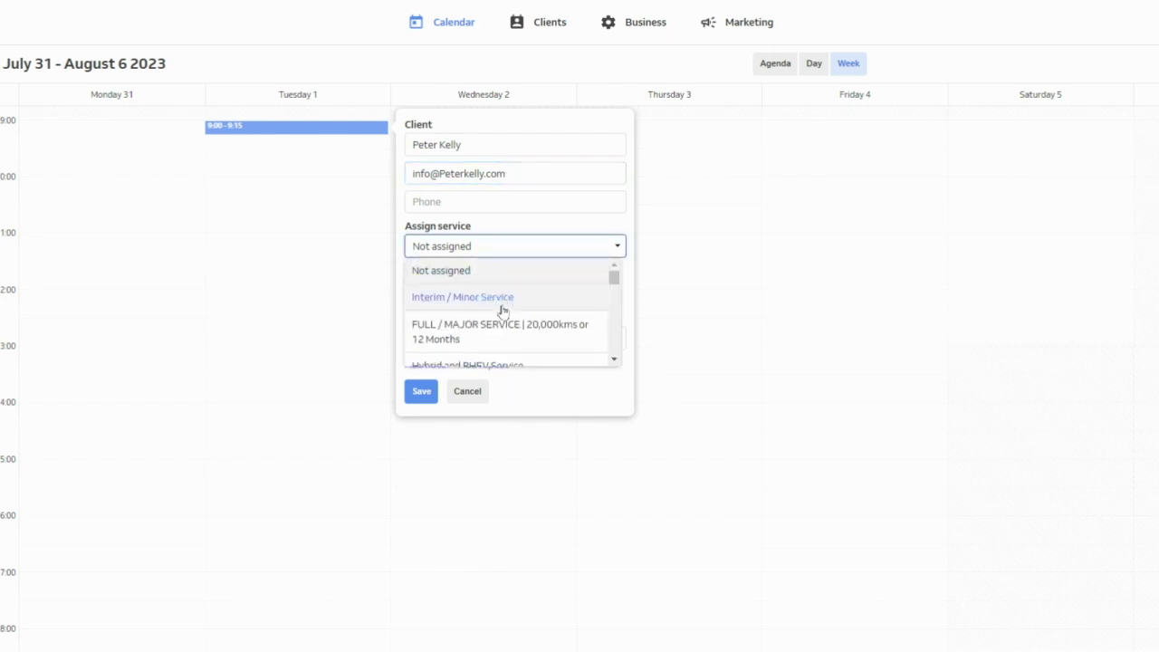
click(613, 359)
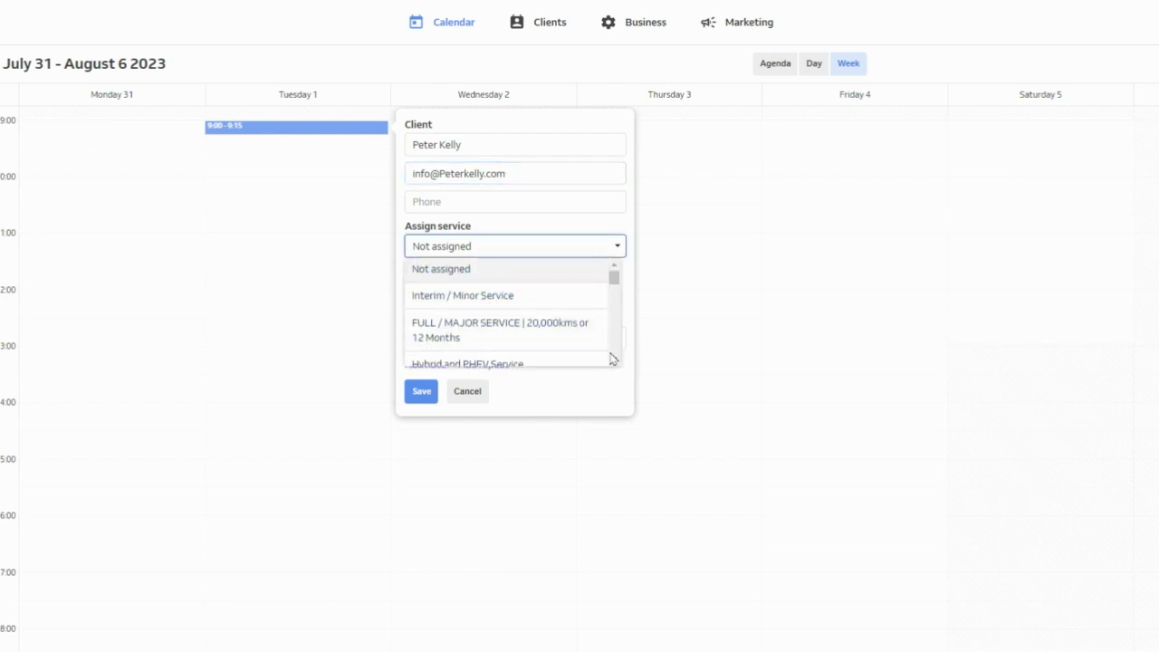
scroll(613, 359, down, 5)
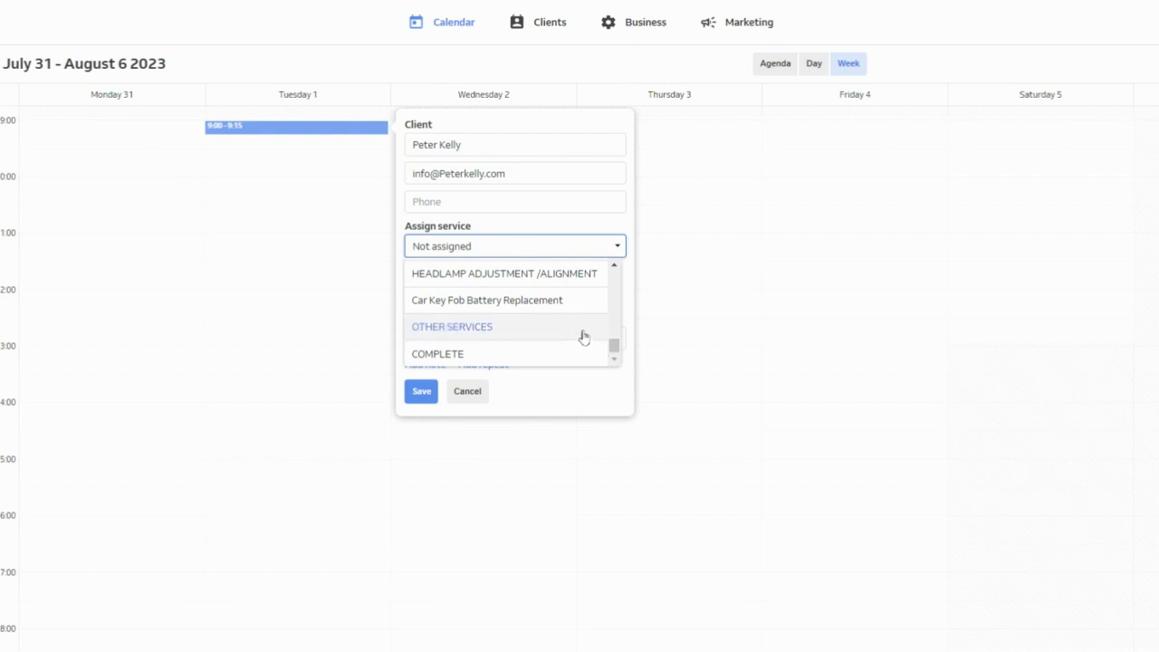
click(583, 337)
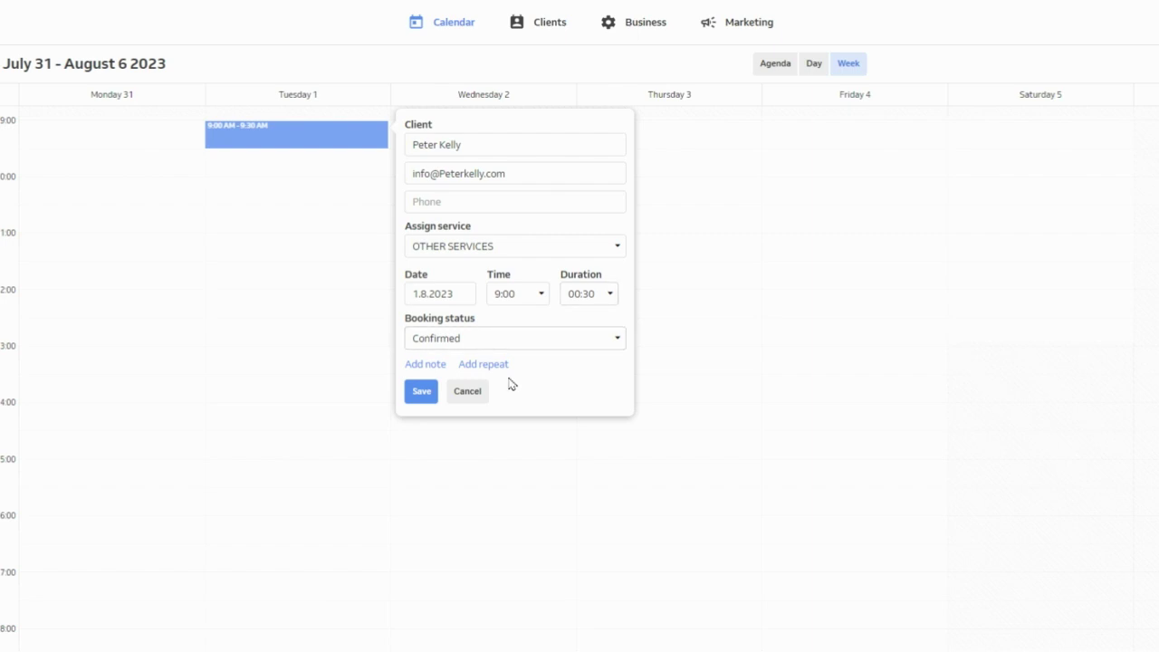
Set the booking duration to 60 min so it runs 9:00–10:00
click(607, 296)
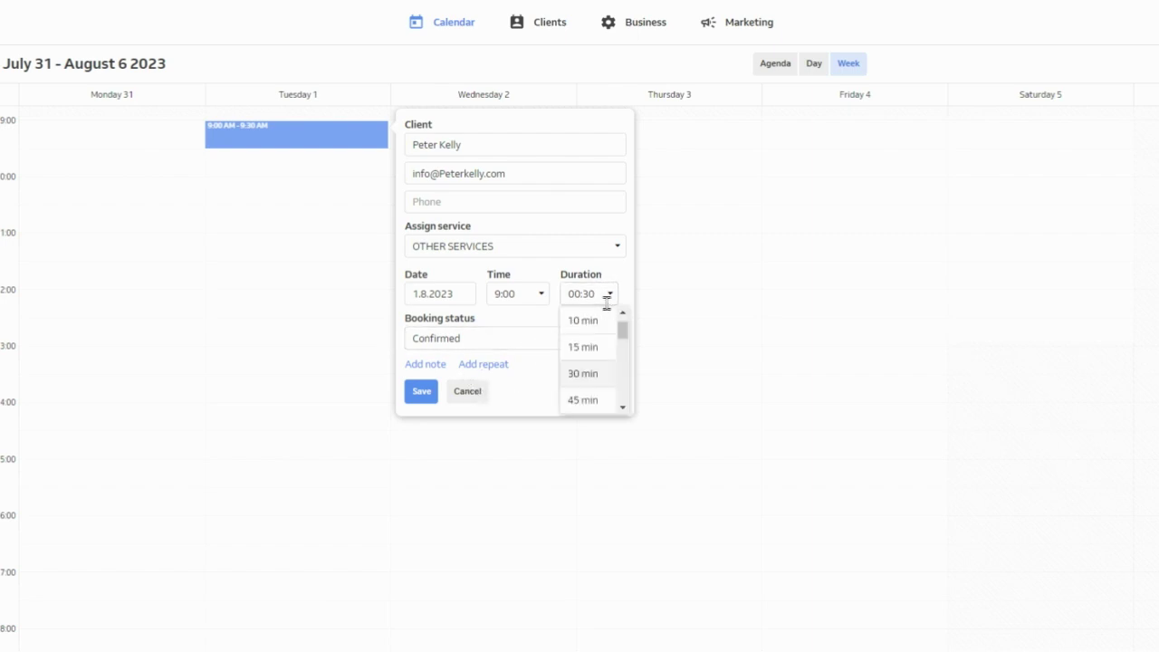
click(622, 407)
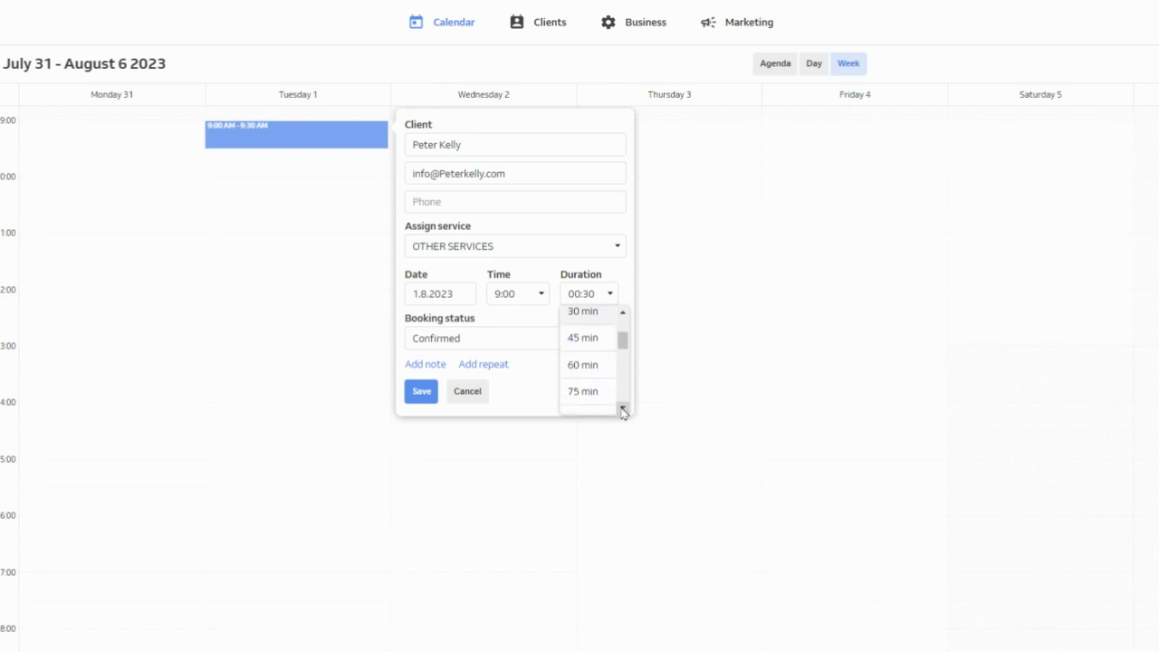
click(595, 373)
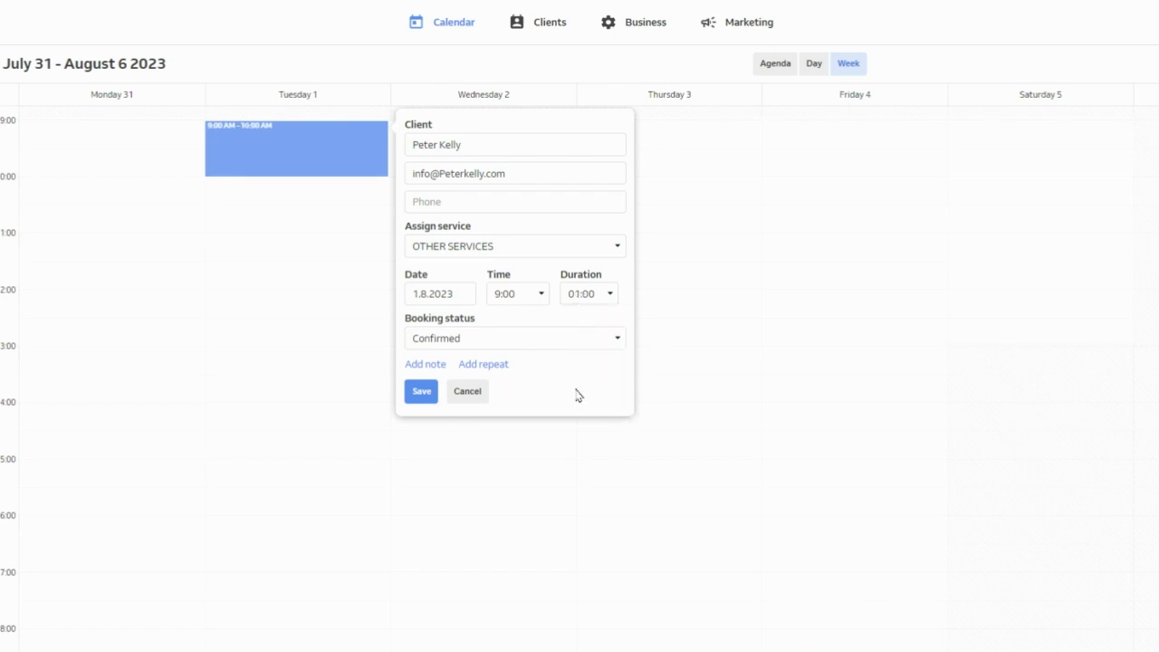
Add and save a three-line note: Order Wheel Bearing, Air Filter, Rear lamp RHS
click(428, 365)
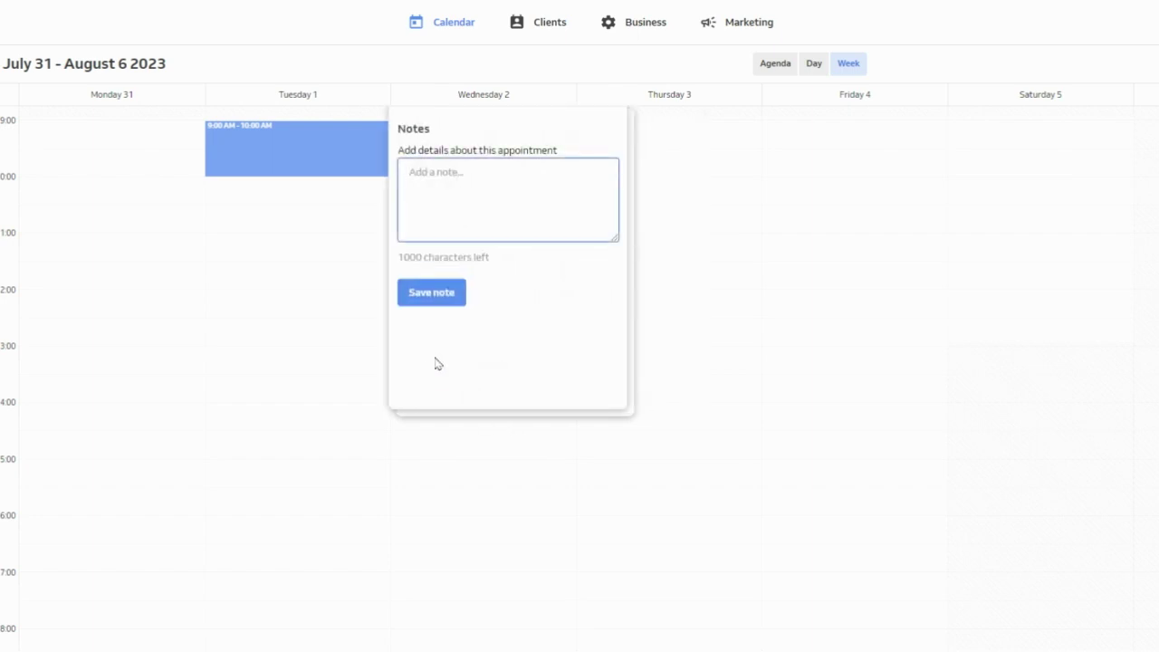
click(423, 181)
text(Orde)
text(r W)
text(h)
text(ee)
text(l)
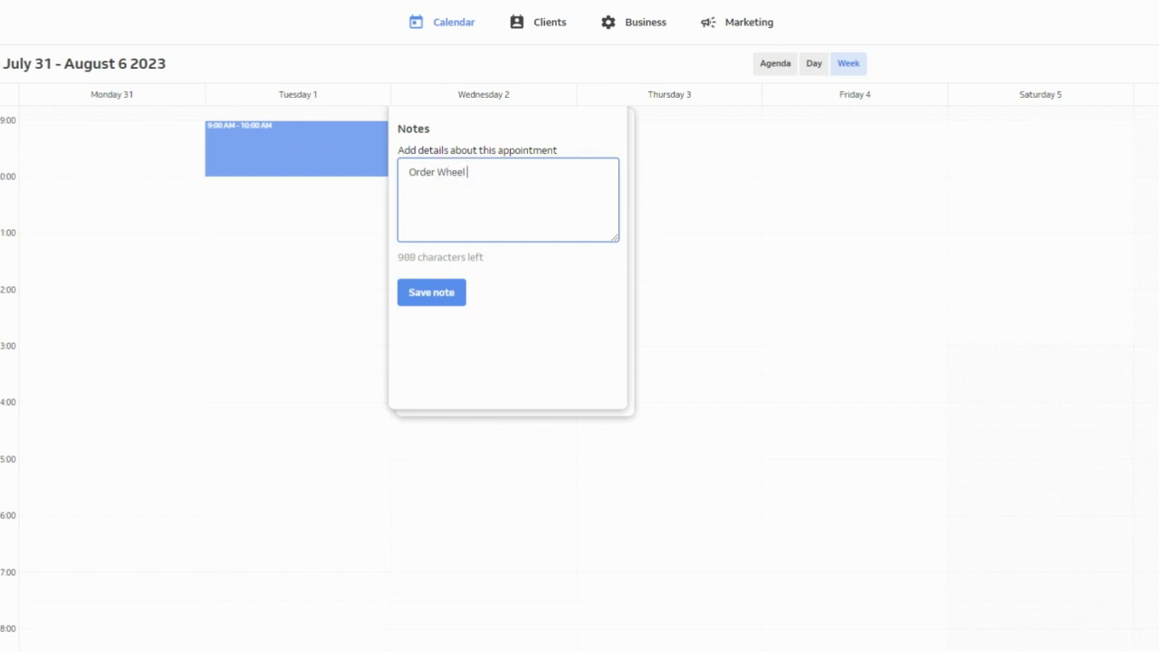
text( B)
text(a)
text(aring)
text(Air )
text(Fil)
text(ter)
text(Rea)
text(r lam)
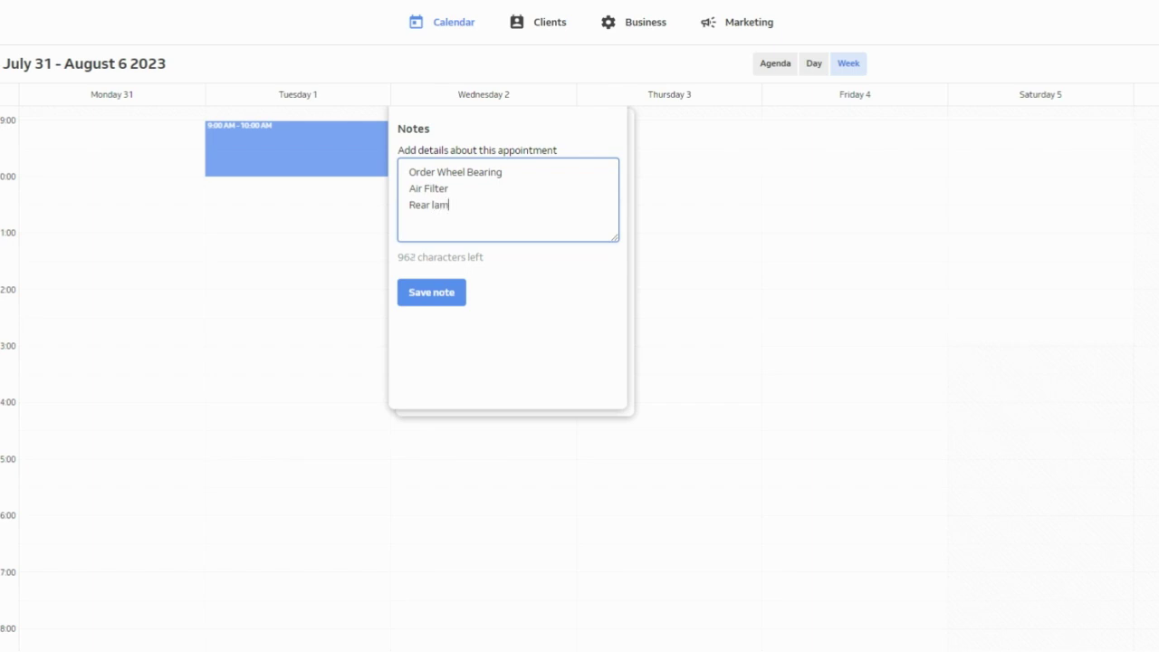
text(p RHS)
click(449, 294)
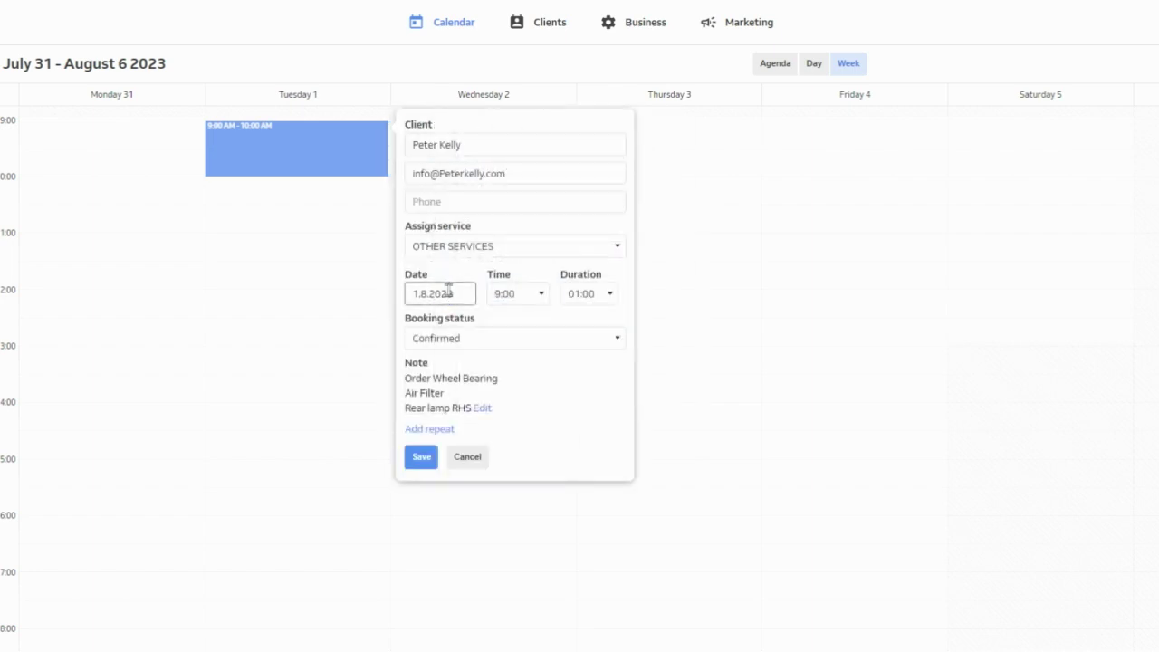
Save the new OTHER SERVICES booking for Tuesday 1 August, 9:00–10:00
click(419, 460)
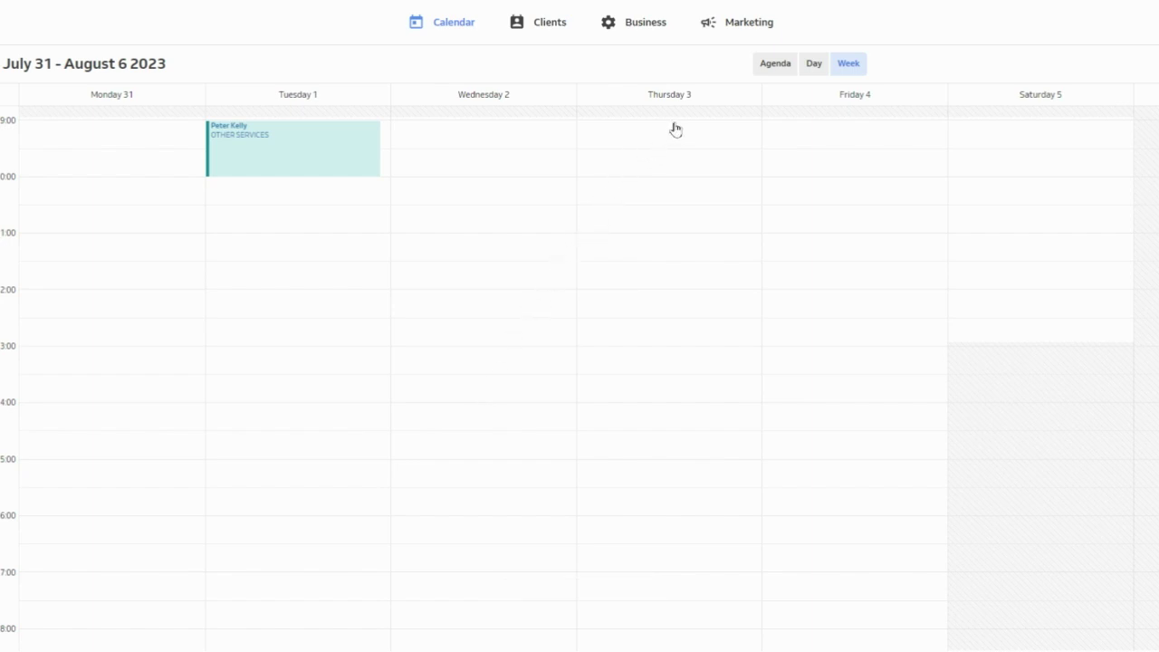
Switch the calendar to Day view, then to the Agenda list for Tuesday, August 1
click(812, 65)
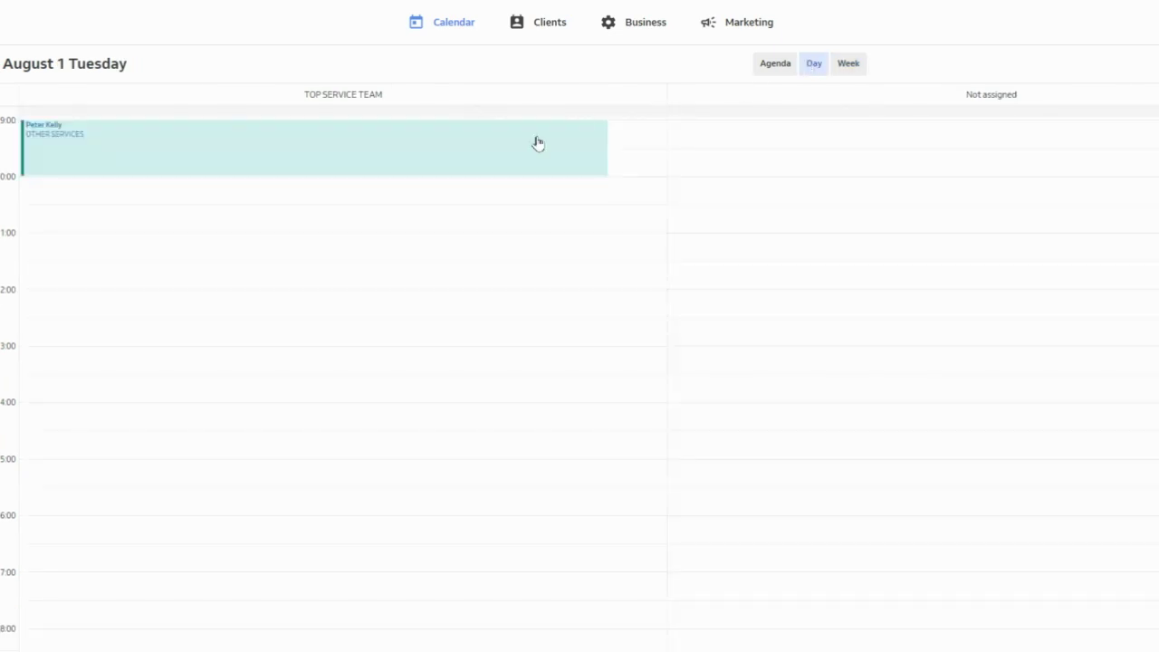
click(538, 143)
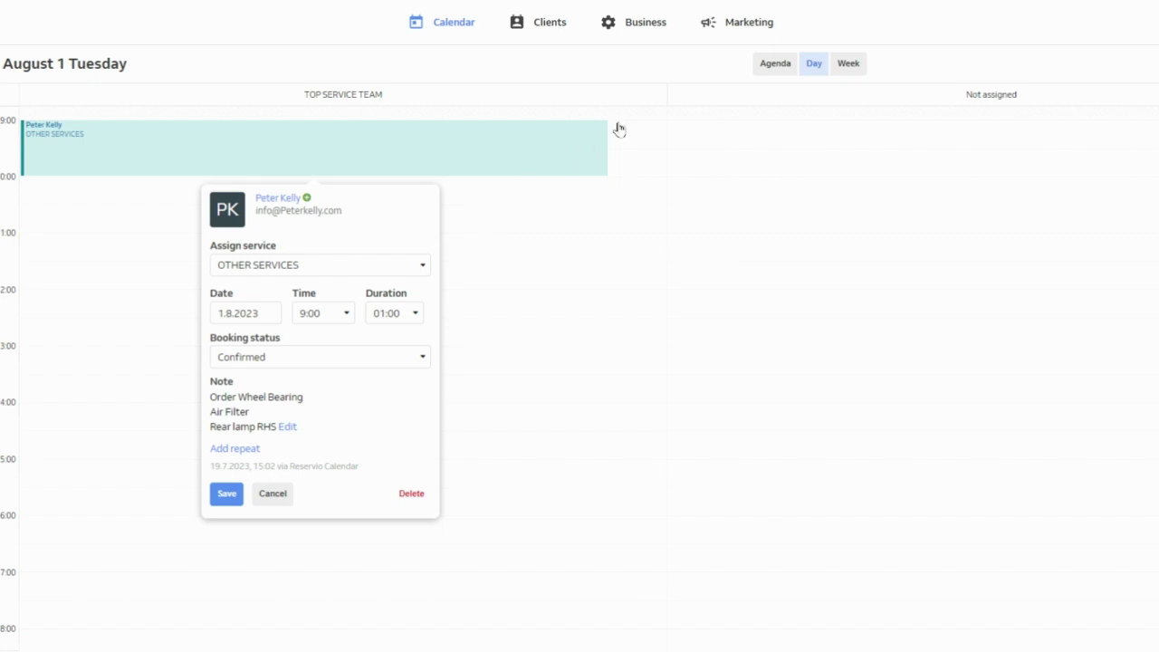
click(768, 71)
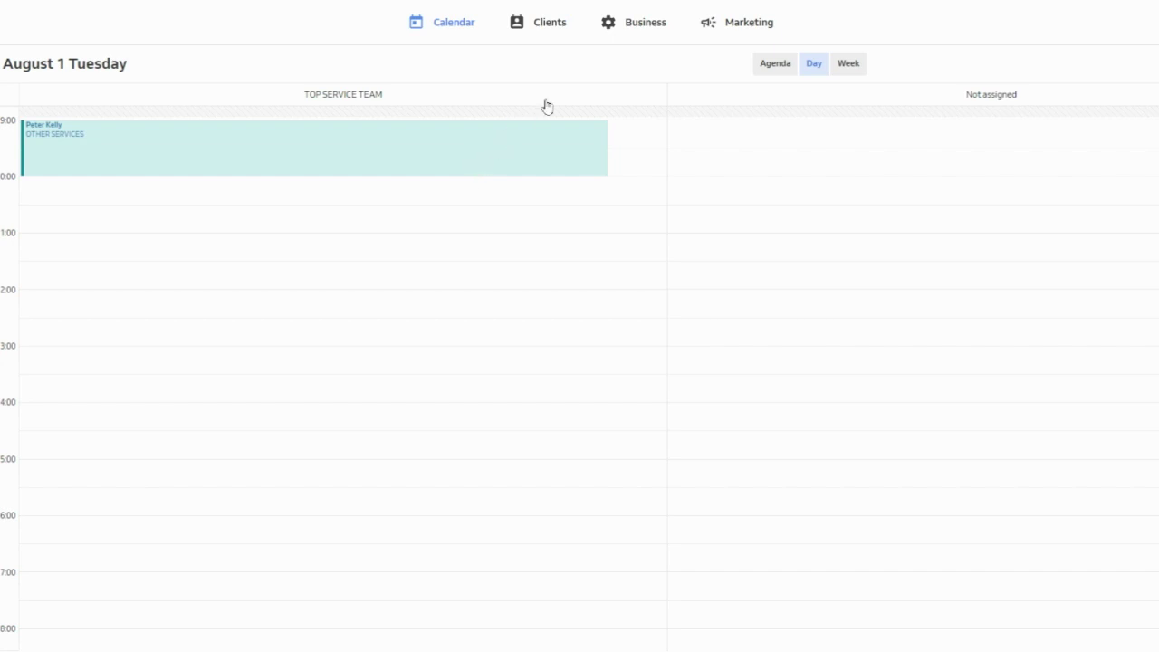
click(765, 71)
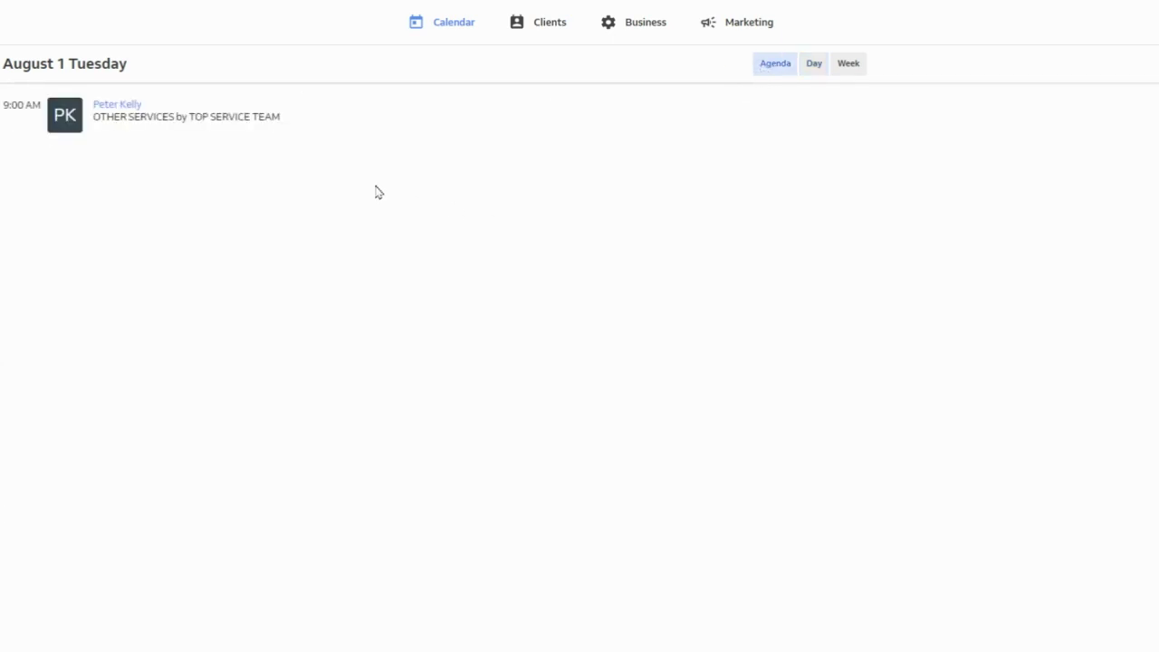
Append an 'ADD MORE' line to the 9:00 booking's note and save the appointment
click(193, 125)
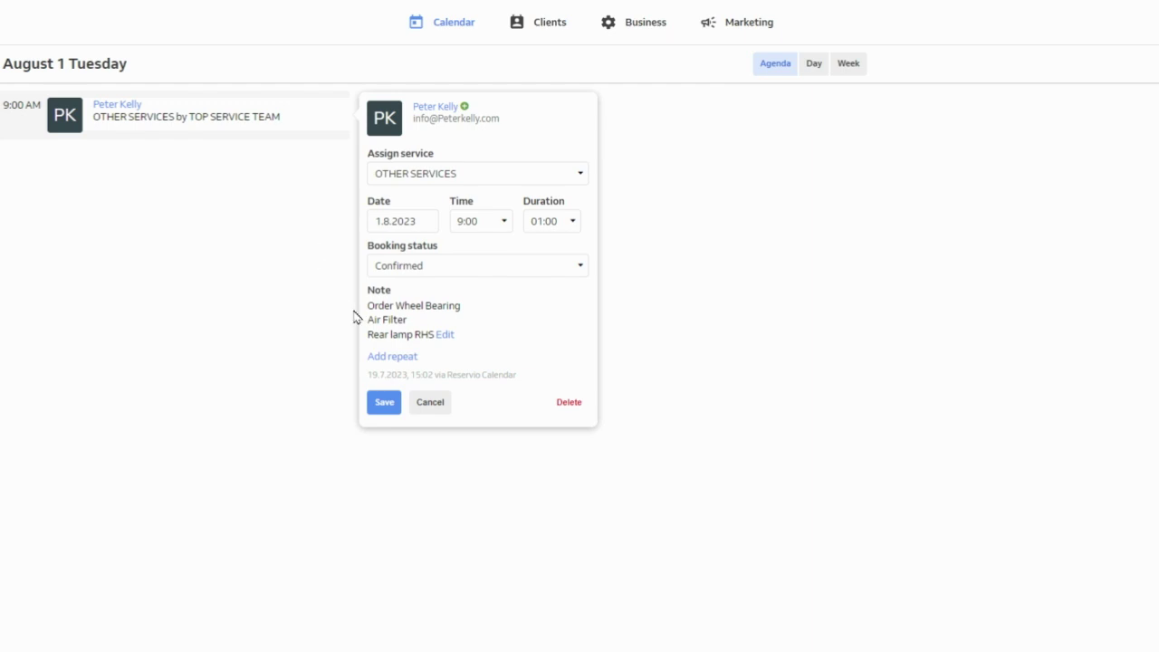
click(445, 335)
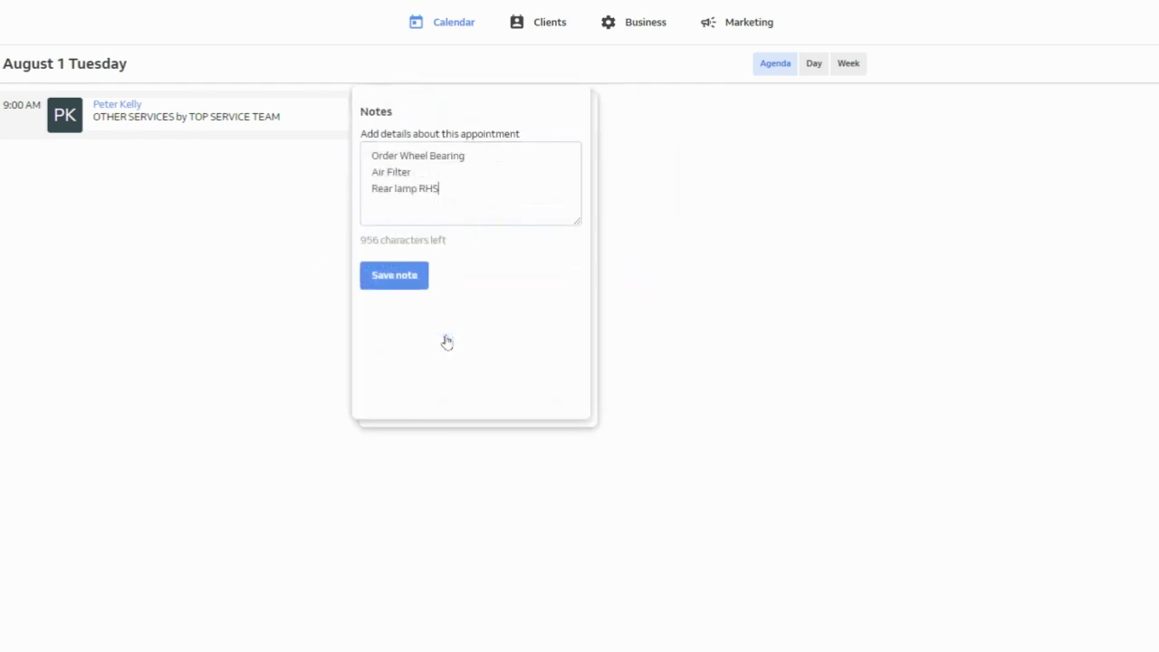
click(446, 188)
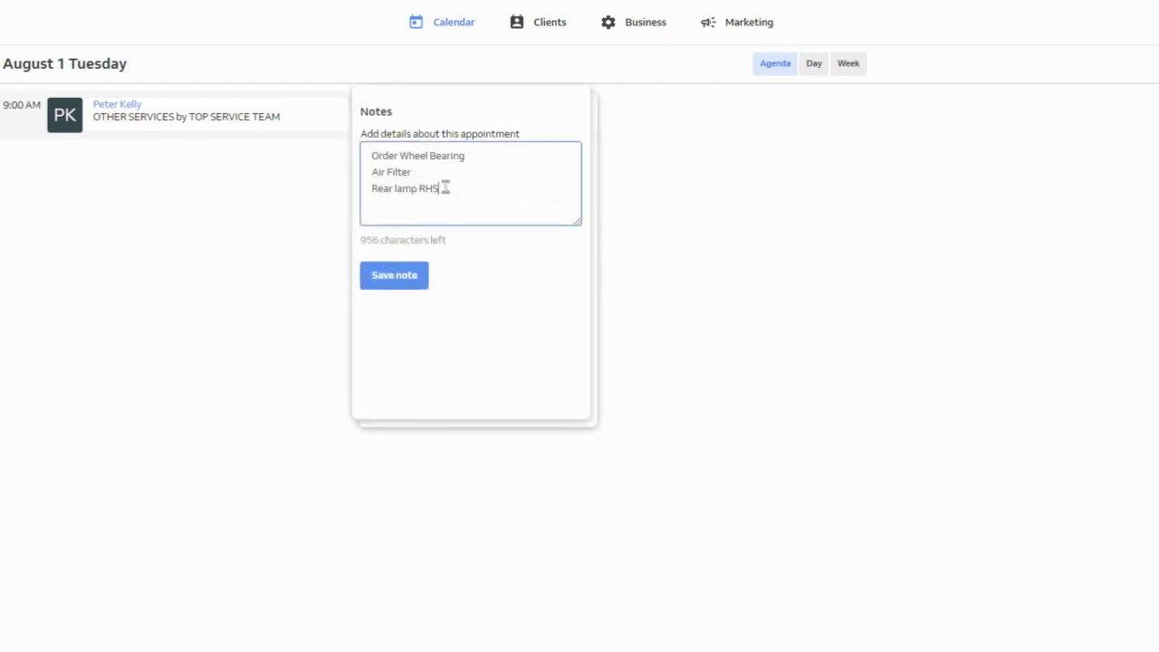
key(Return)
text(ADD MORE)
click(414, 284)
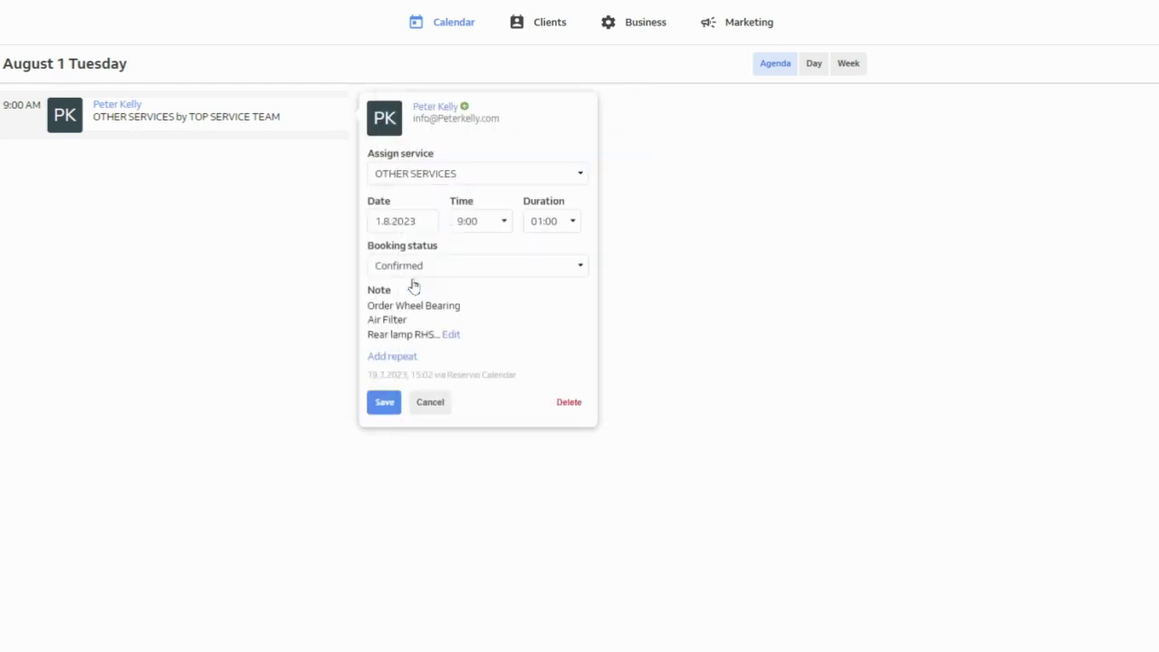
click(381, 403)
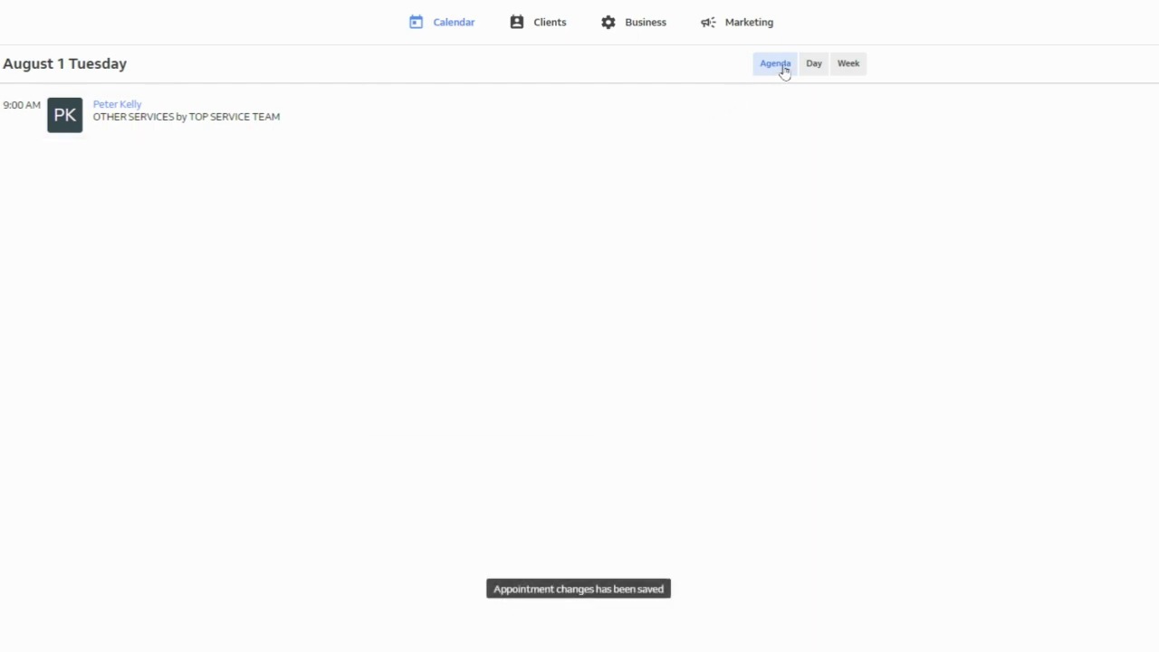
click(813, 64)
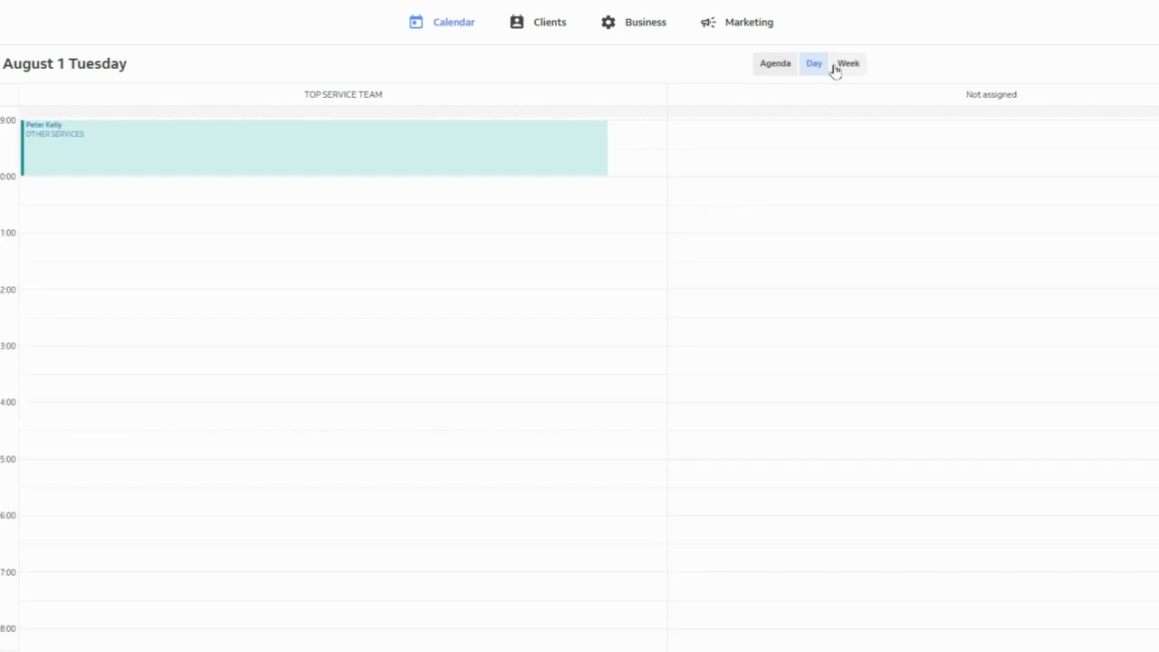
click(844, 66)
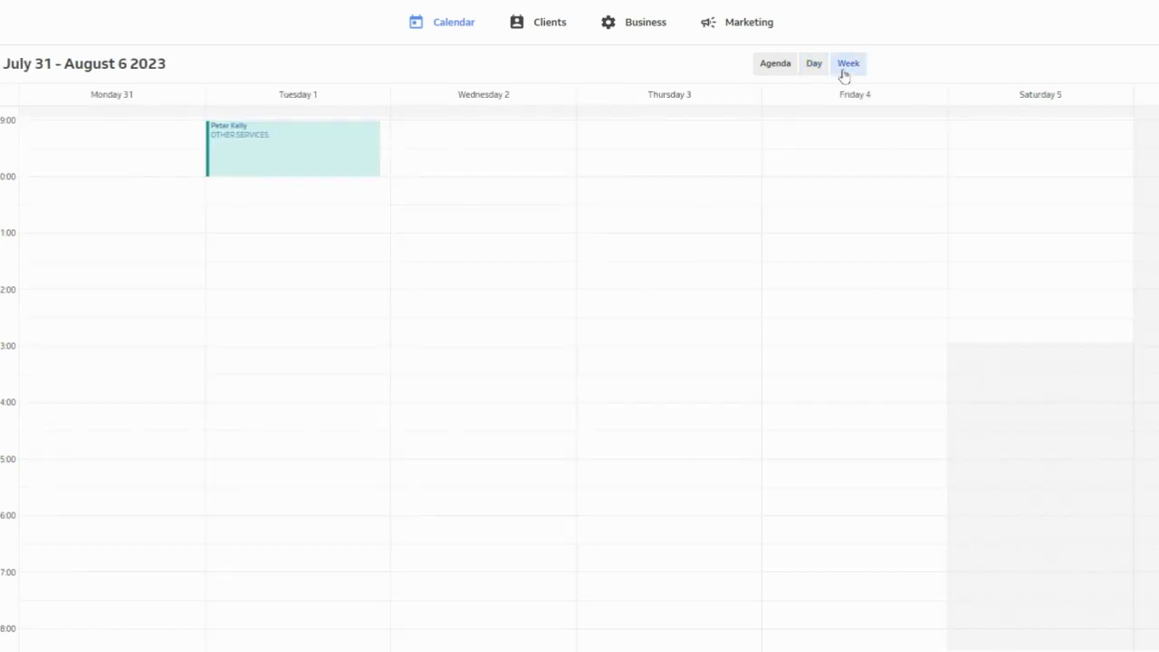
click(787, 72)
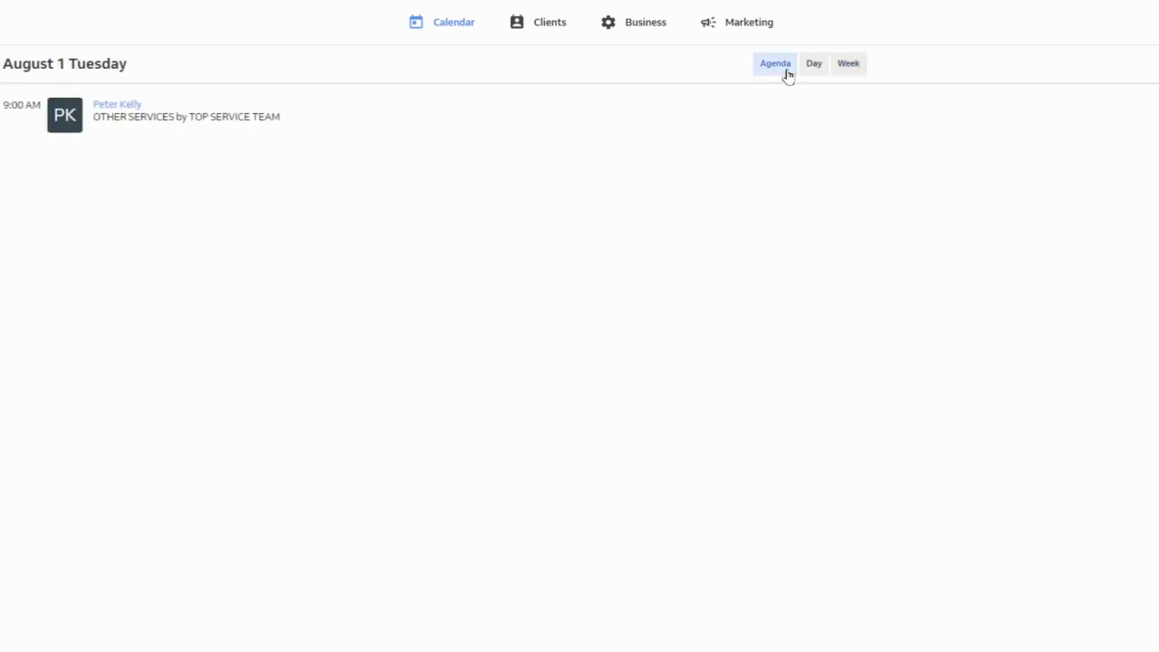